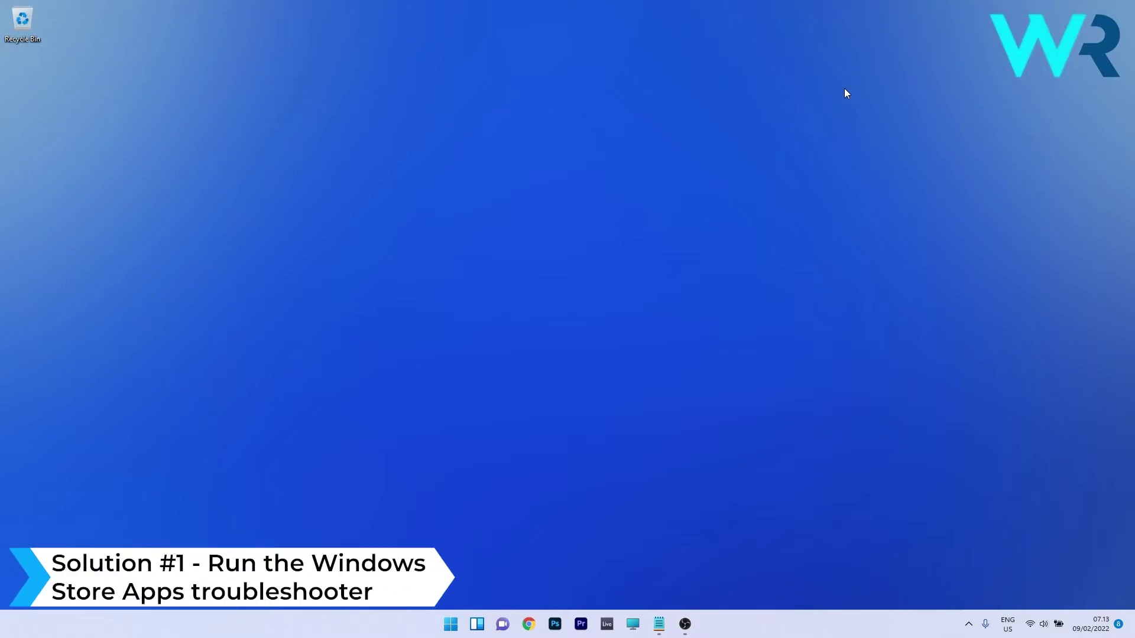
# Run the Windows Store Apps troubleshooter from Settings, dismiss the UAC prompt, and close Settings
pyautogui.click(450, 624)
pyautogui.click(709, 278)
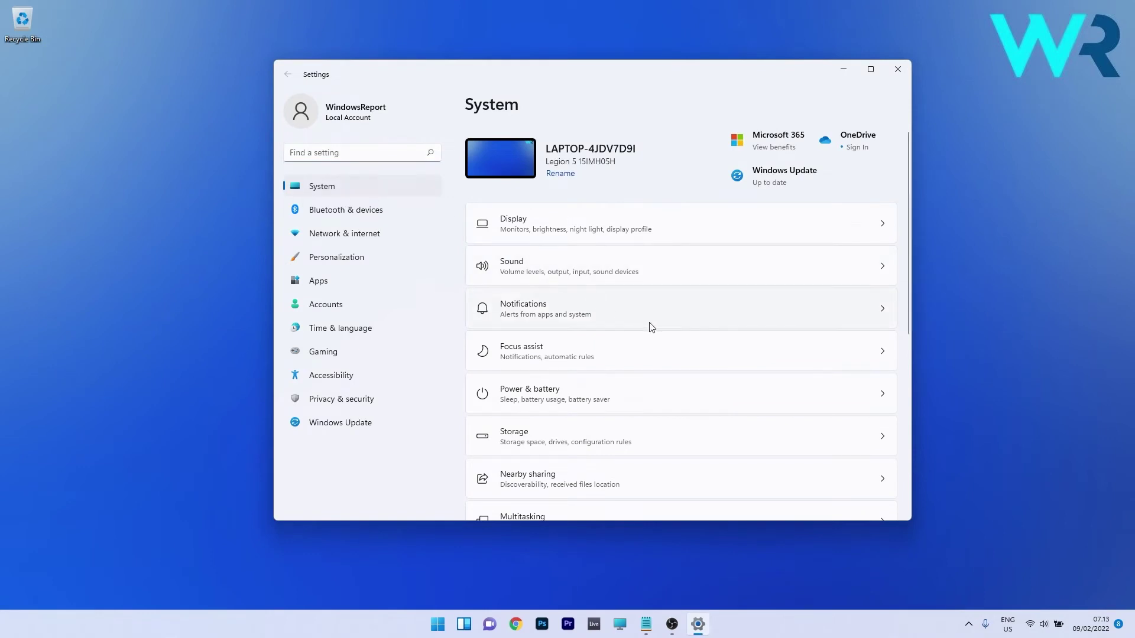
pyautogui.scroll(-5, 650, 325)
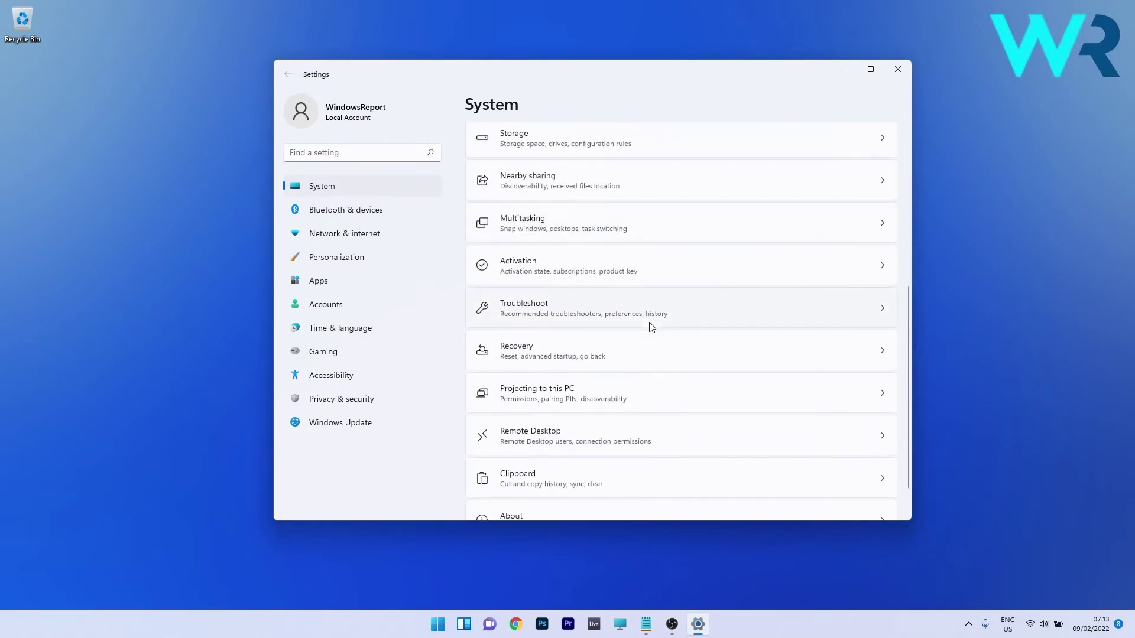
pyautogui.click(721, 312)
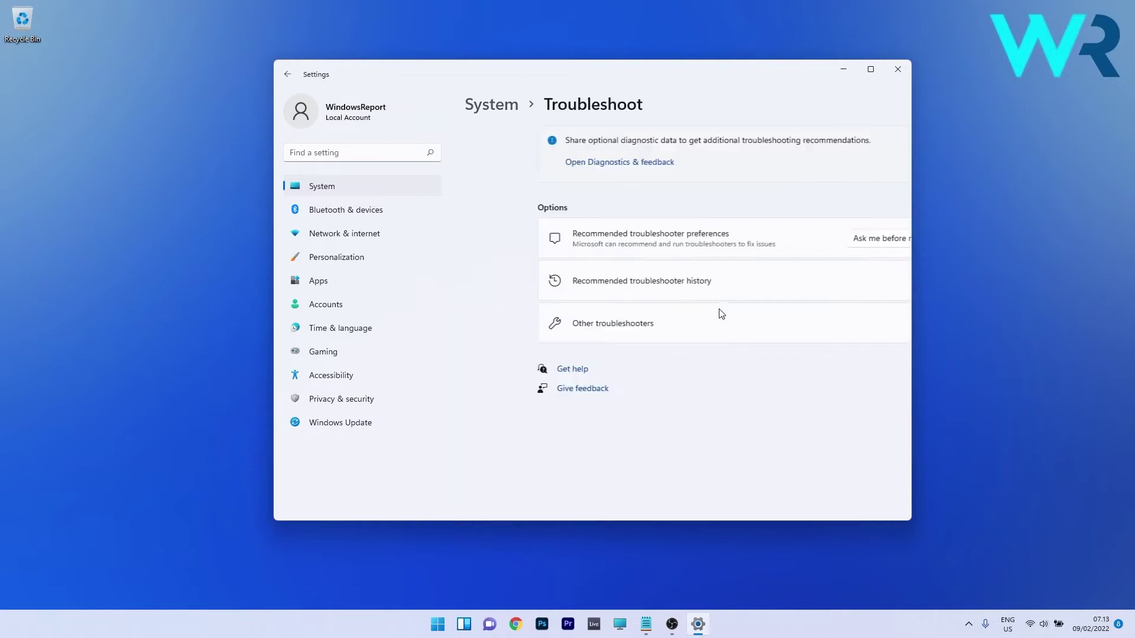
pyautogui.click(679, 336)
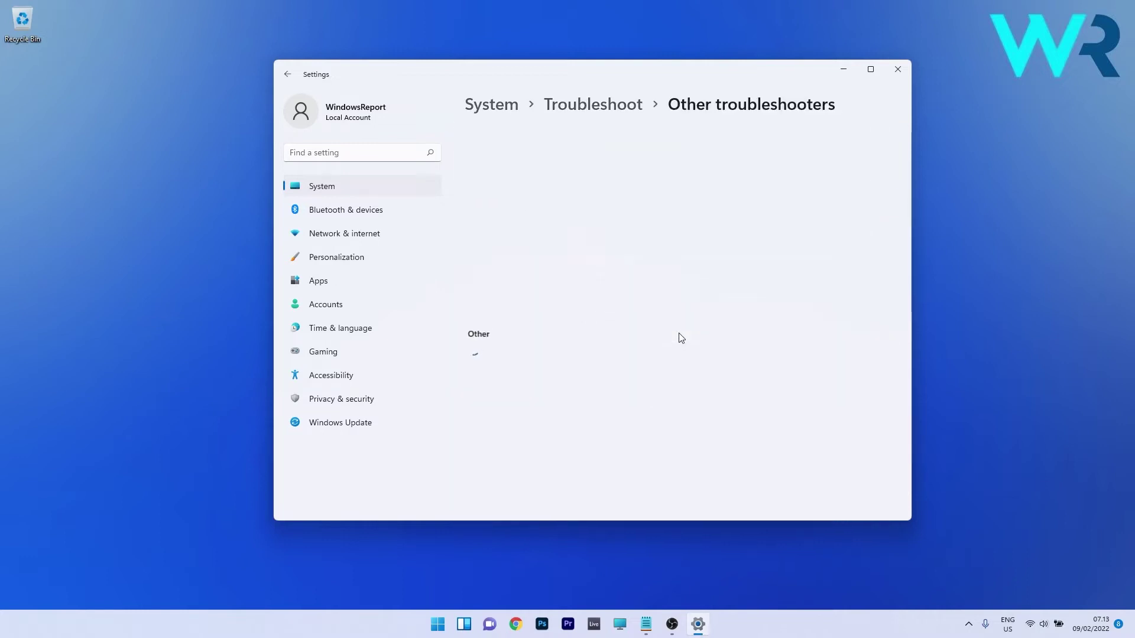
pyautogui.scroll(-7, 661, 293)
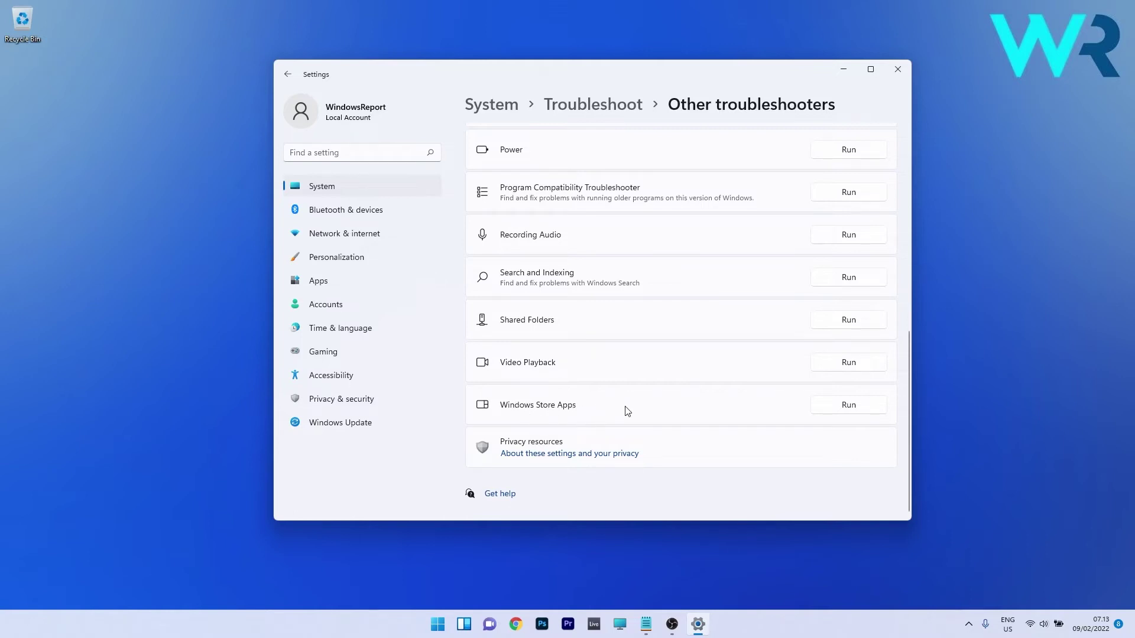
pyautogui.click(849, 405)
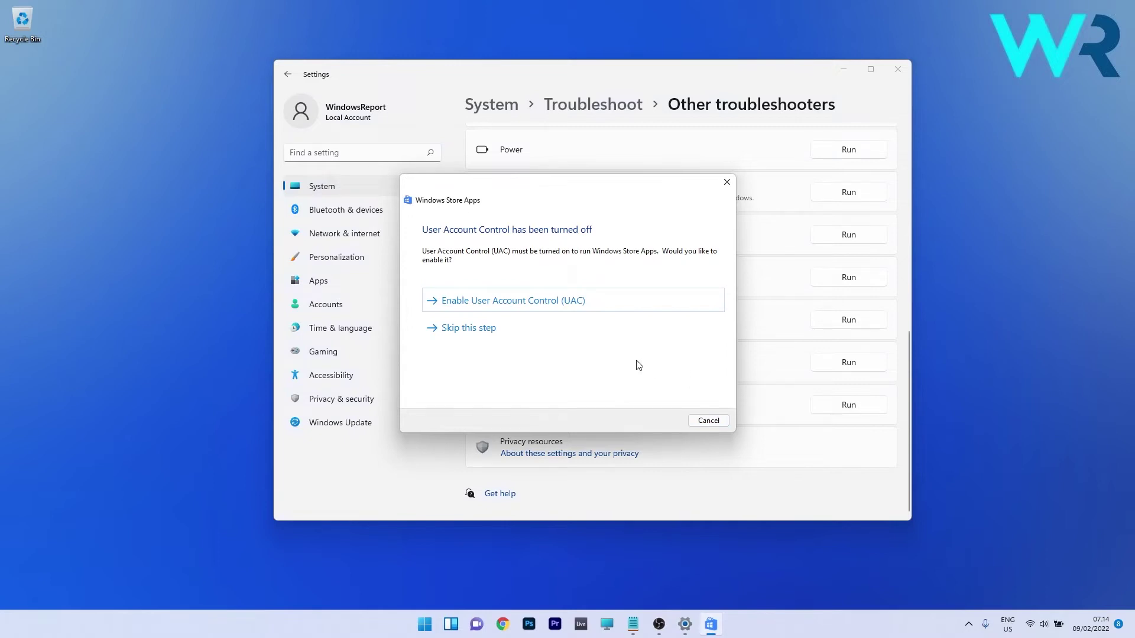
pyautogui.click(707, 421)
pyautogui.click(898, 69)
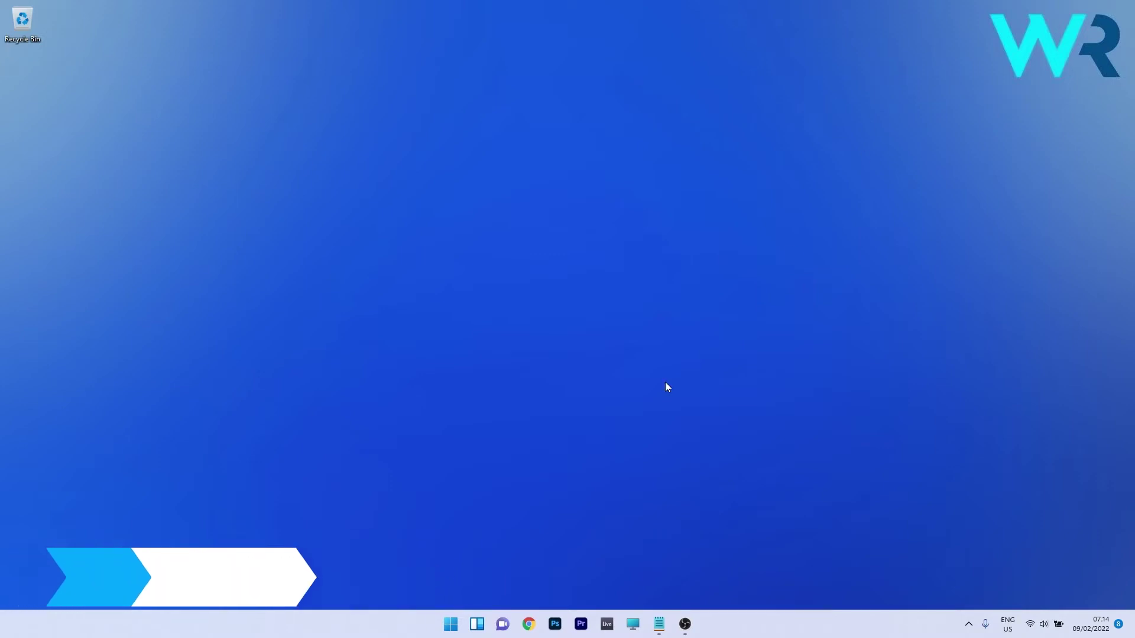
# Launch the Microsoft Store and start signing in from its account menu
pyautogui.click(455, 625)
pyautogui.write('store')
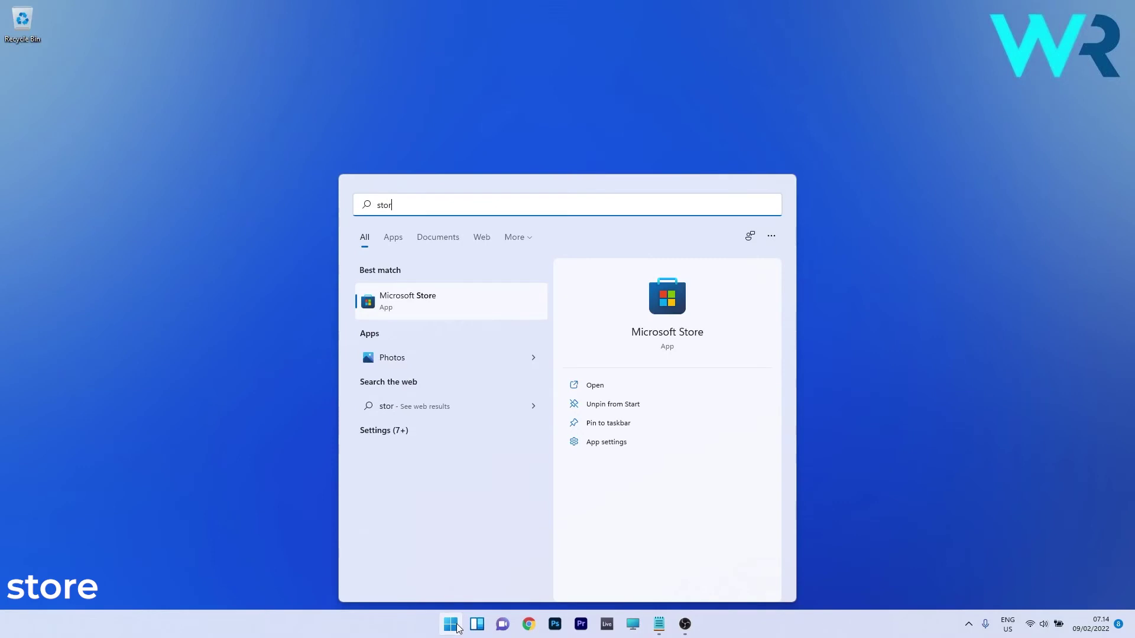
pyautogui.click(391, 305)
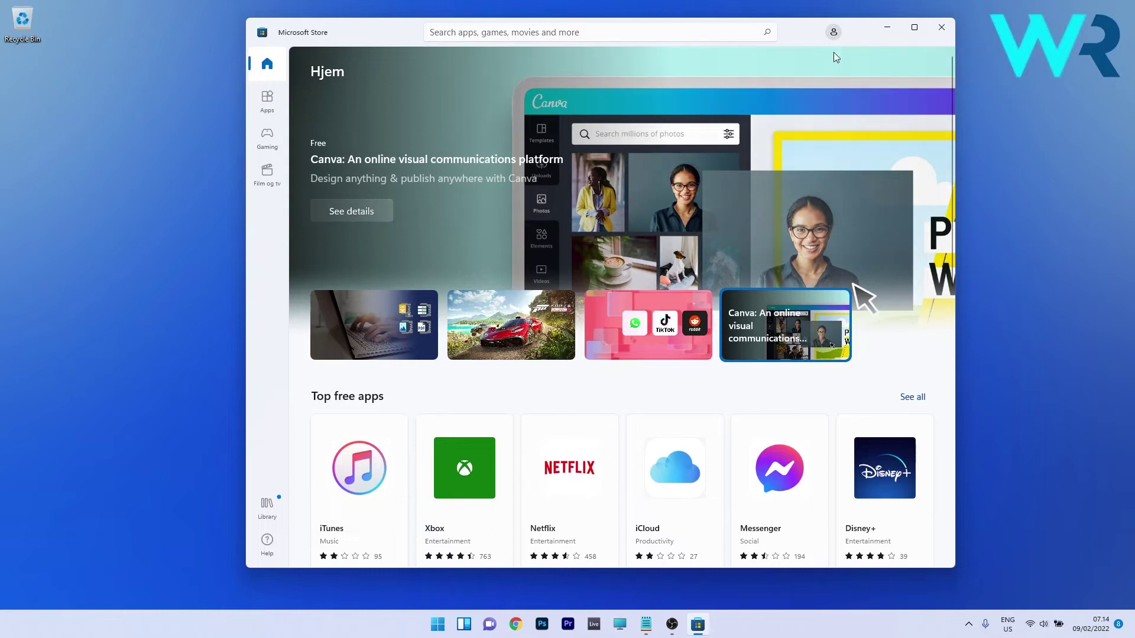
pyautogui.click(833, 32)
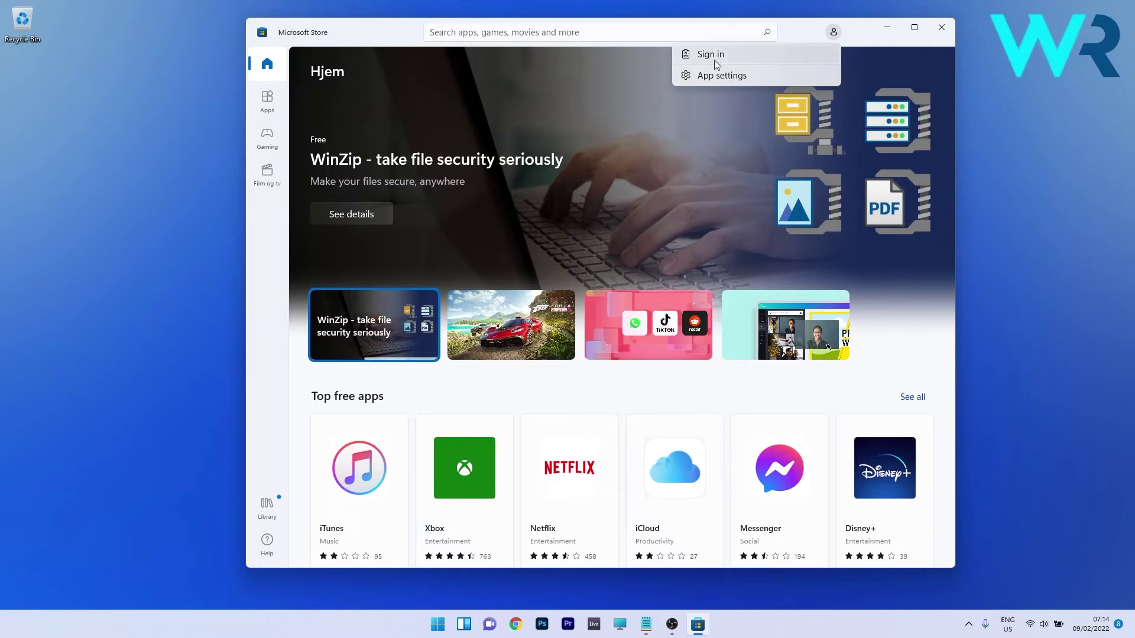
pyautogui.click(770, 54)
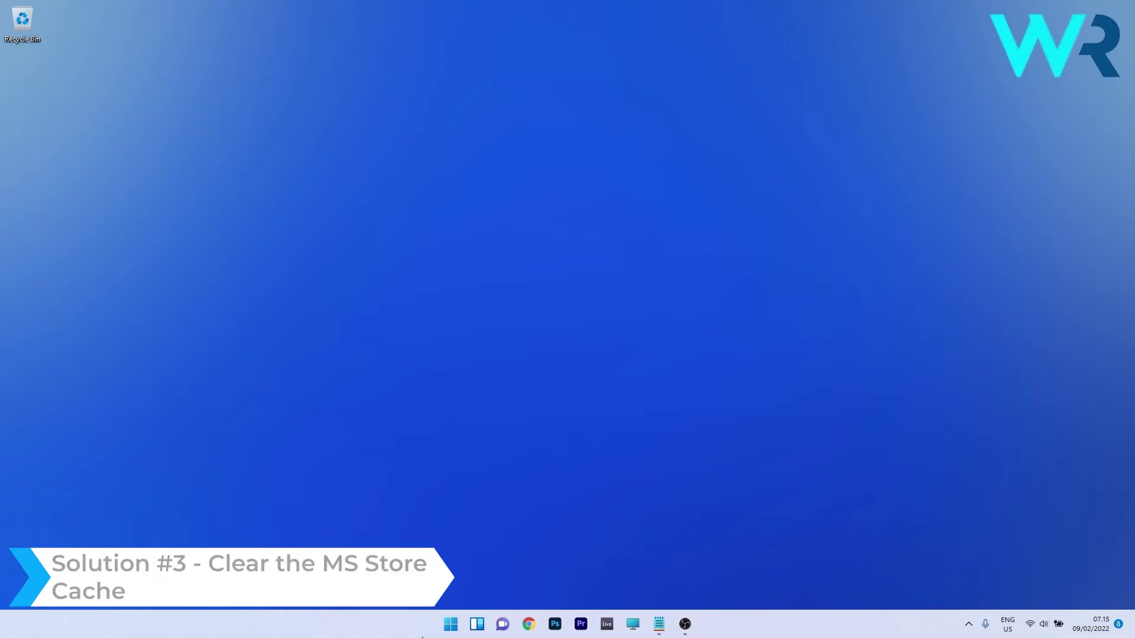
# Run wsreset from an administrator Command Prompt to clear the Store cache, then close it
pyautogui.click(452, 625)
pyautogui.write('cmd')
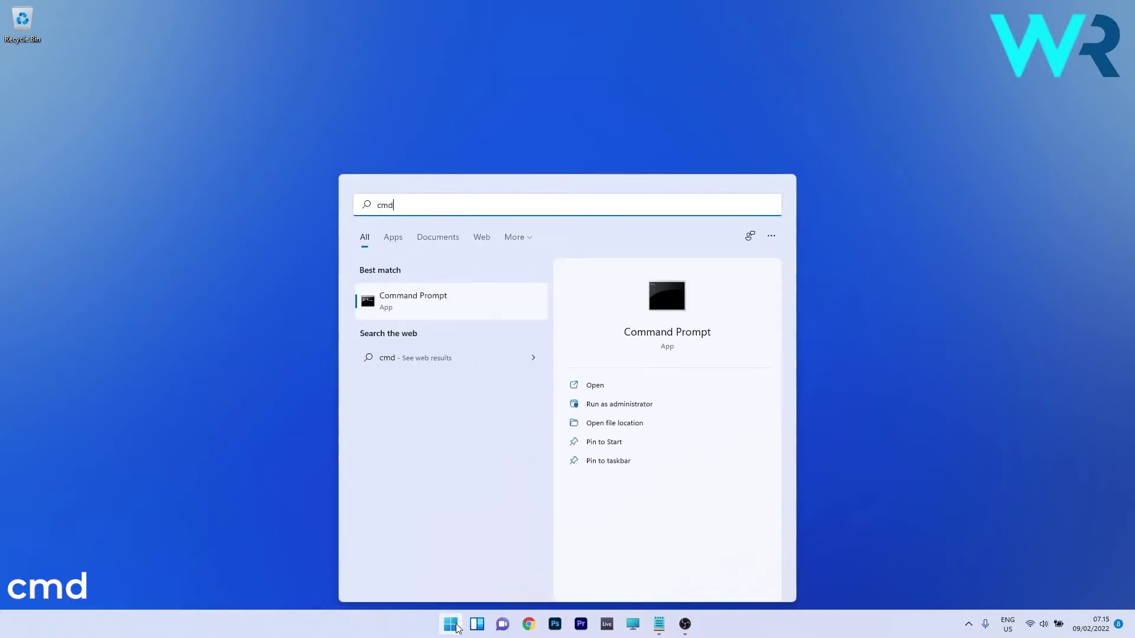
pyautogui.rightClick(456, 303)
pyautogui.click(504, 319)
pyautogui.moveTo(405, 94); pyautogui.dragTo(594, 145)
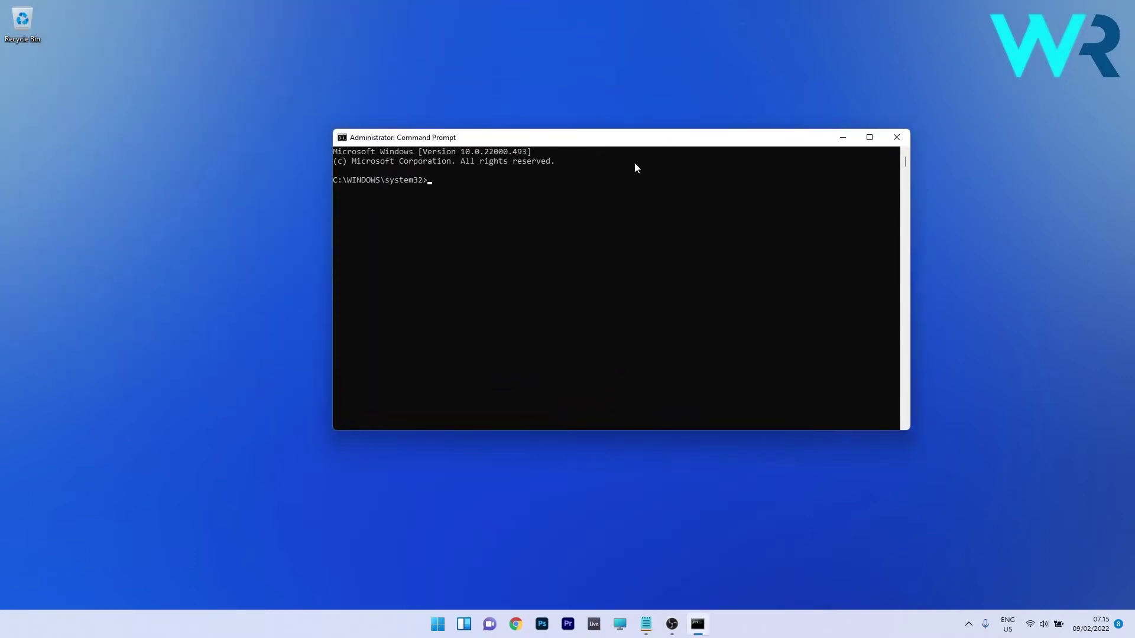
pyautogui.write('wsreset')
pyautogui.click(896, 138)
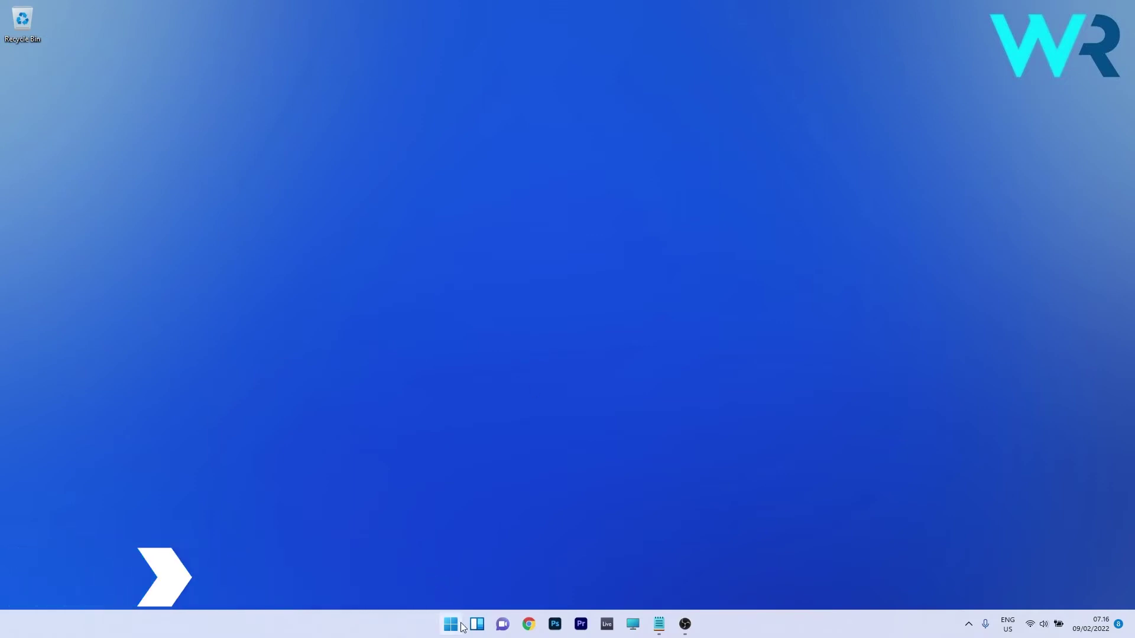
# In Apps & features, filter for 'store' and open Microsoft Store's Advanced options
pyautogui.press('super')
pyautogui.click(712, 273)
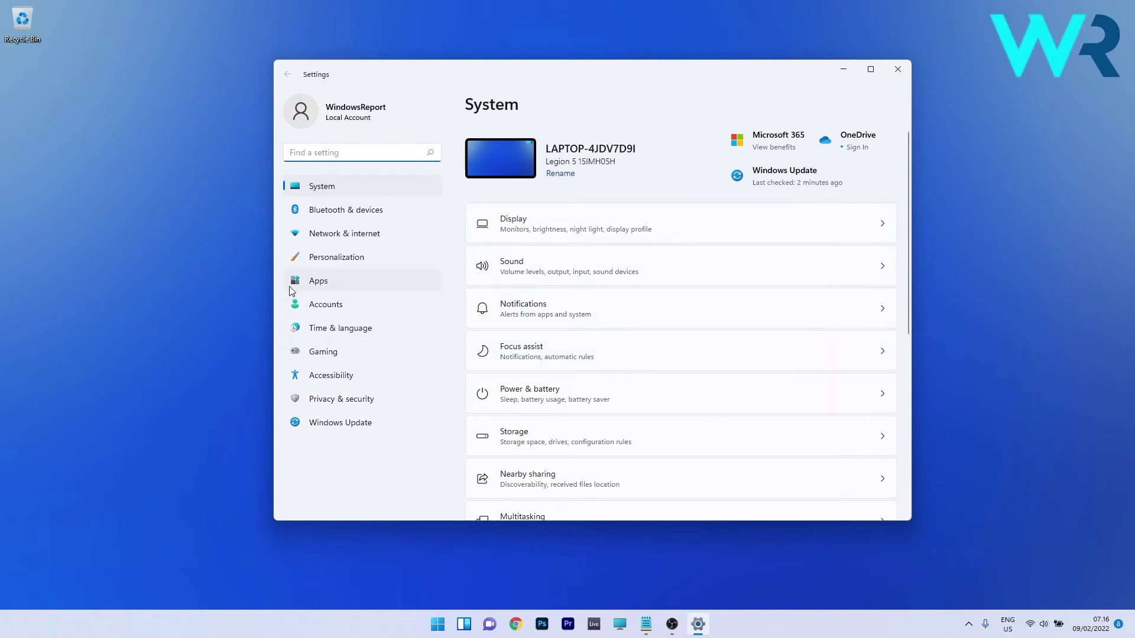
pyautogui.click(326, 286)
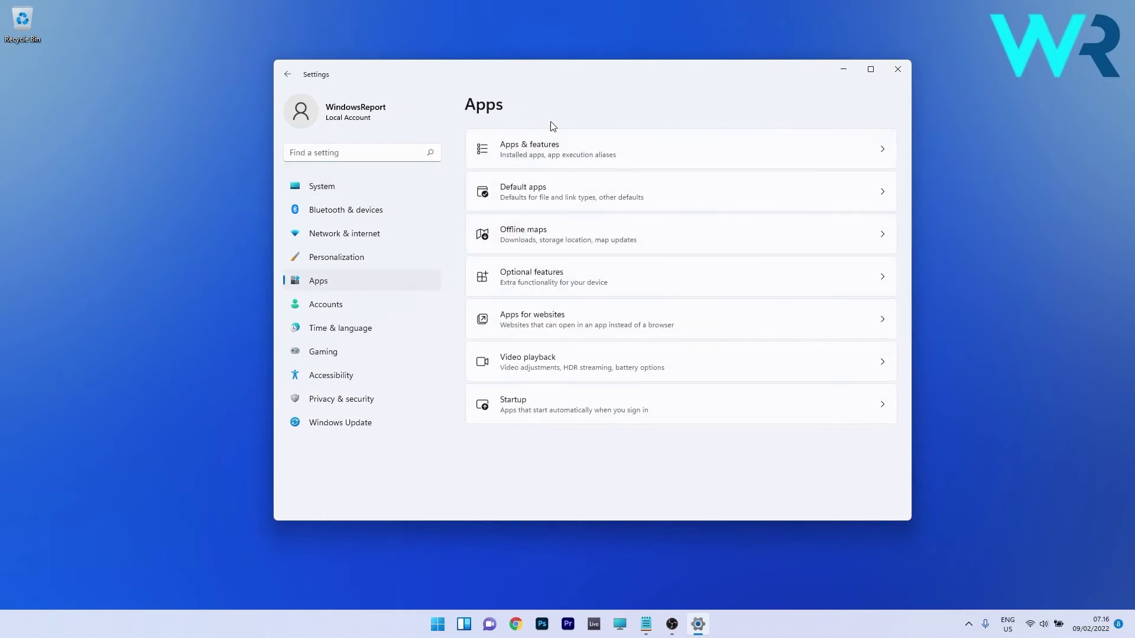
pyautogui.click(836, 147)
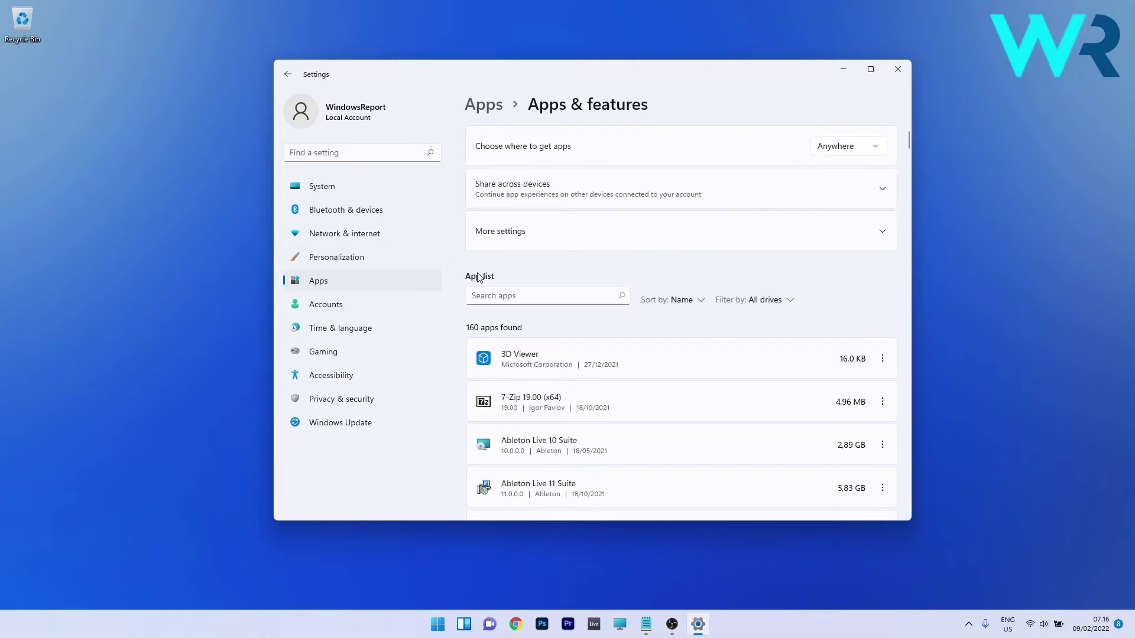
pyautogui.click(544, 294)
pyautogui.write('store')
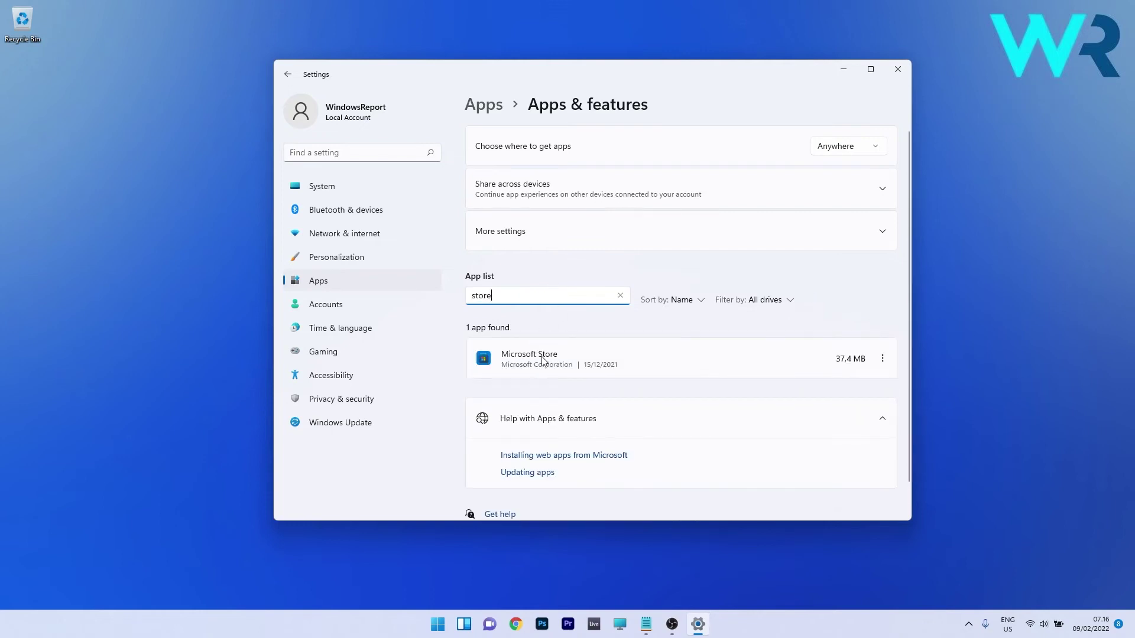
pyautogui.click(883, 360)
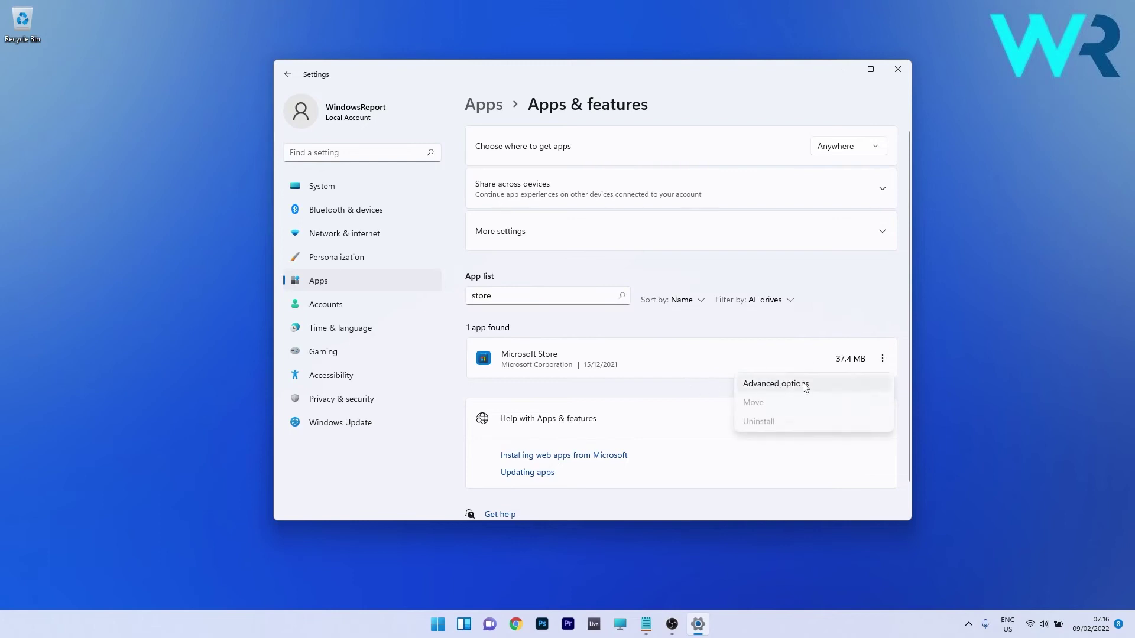
pyautogui.click(805, 385)
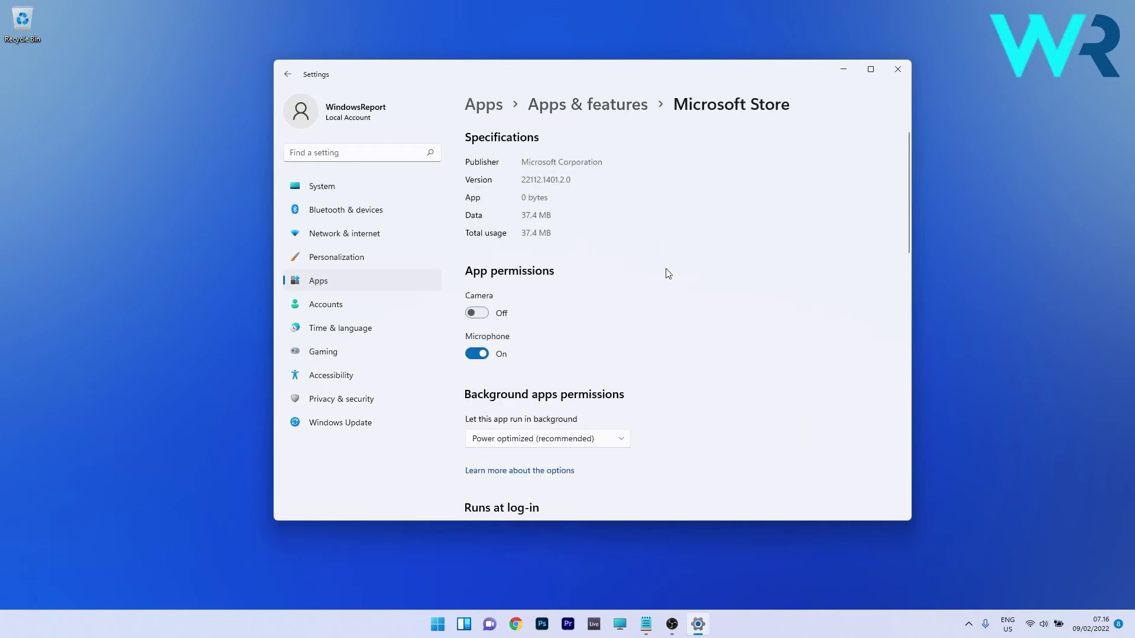
# Scroll down to the Microsoft Store Repair and Reset section, then close Settings
pyautogui.scroll(-8, 668, 274)
pyautogui.scroll(-4, 668, 273)
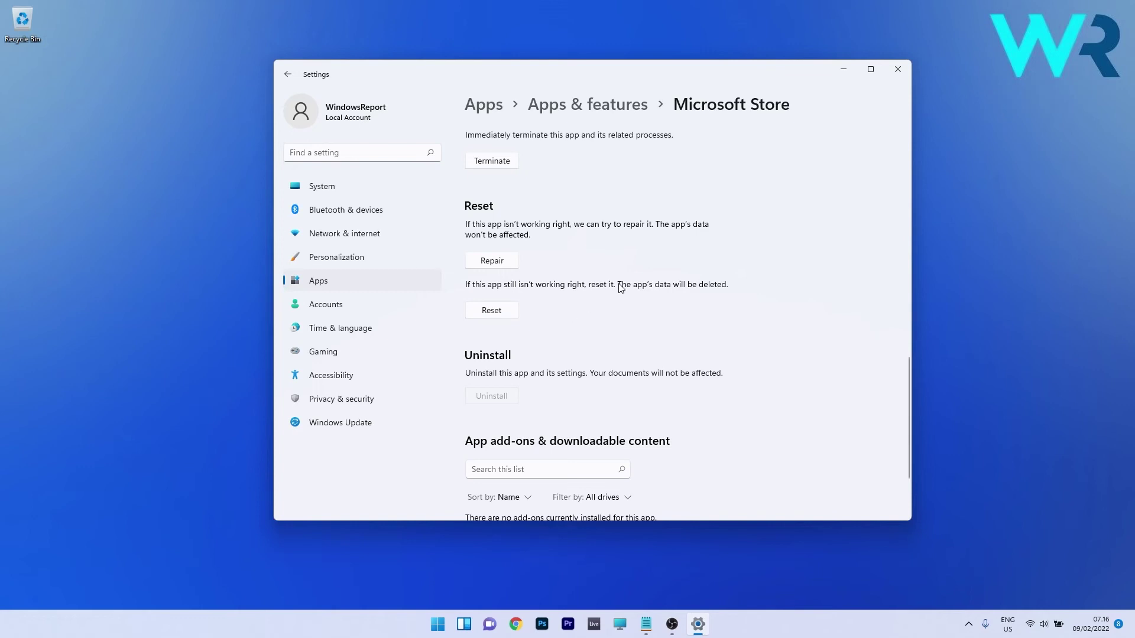
pyautogui.click(896, 69)
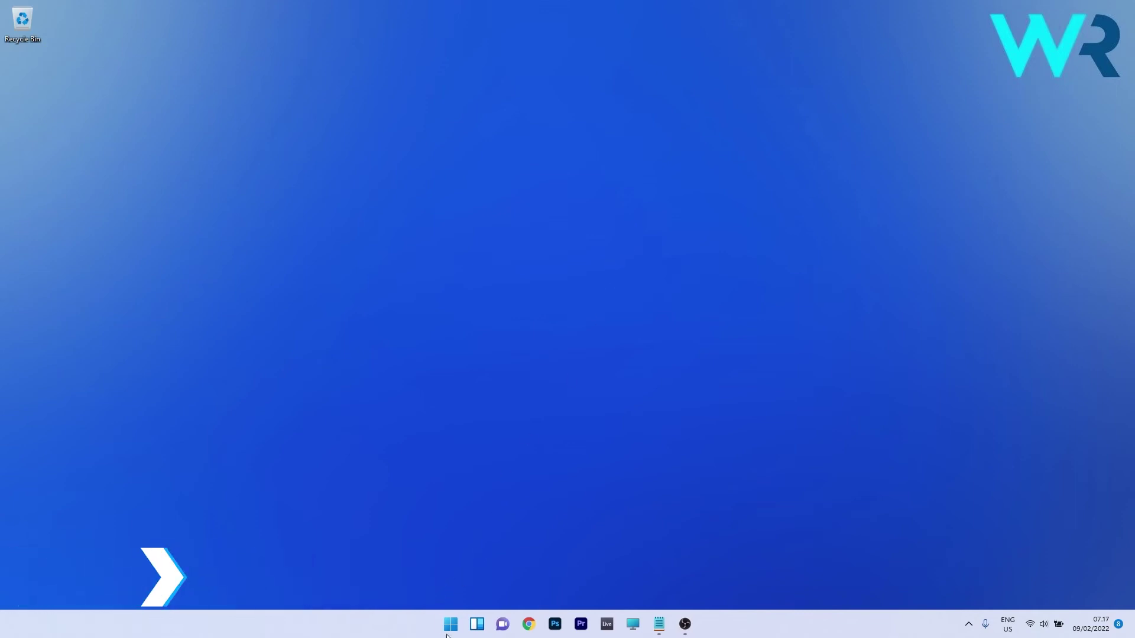
pyautogui.click(452, 627)
pyautogui.write('cmd')
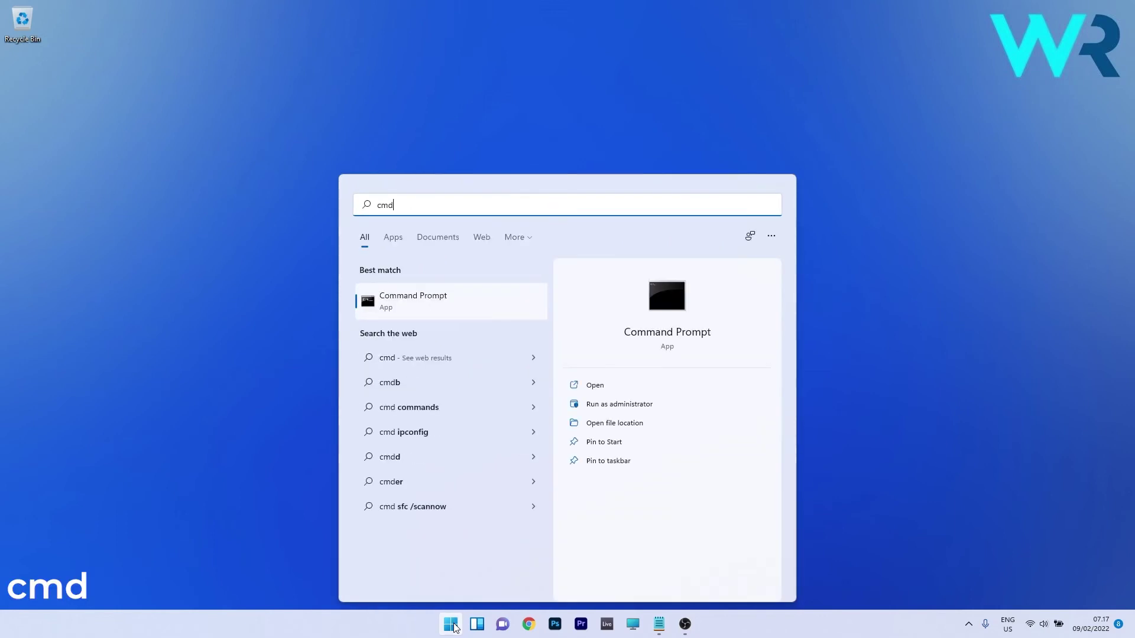
pyautogui.rightClick(450, 316)
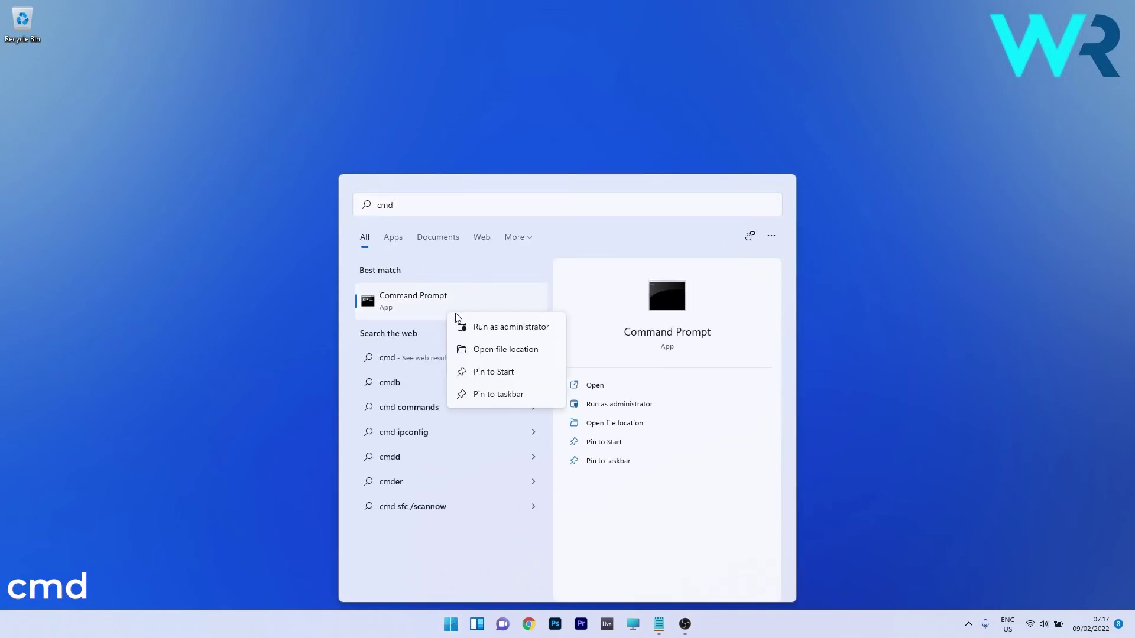
pyautogui.click(486, 325)
pyautogui.moveTo(362, 45); pyautogui.dragTo(578, 140)
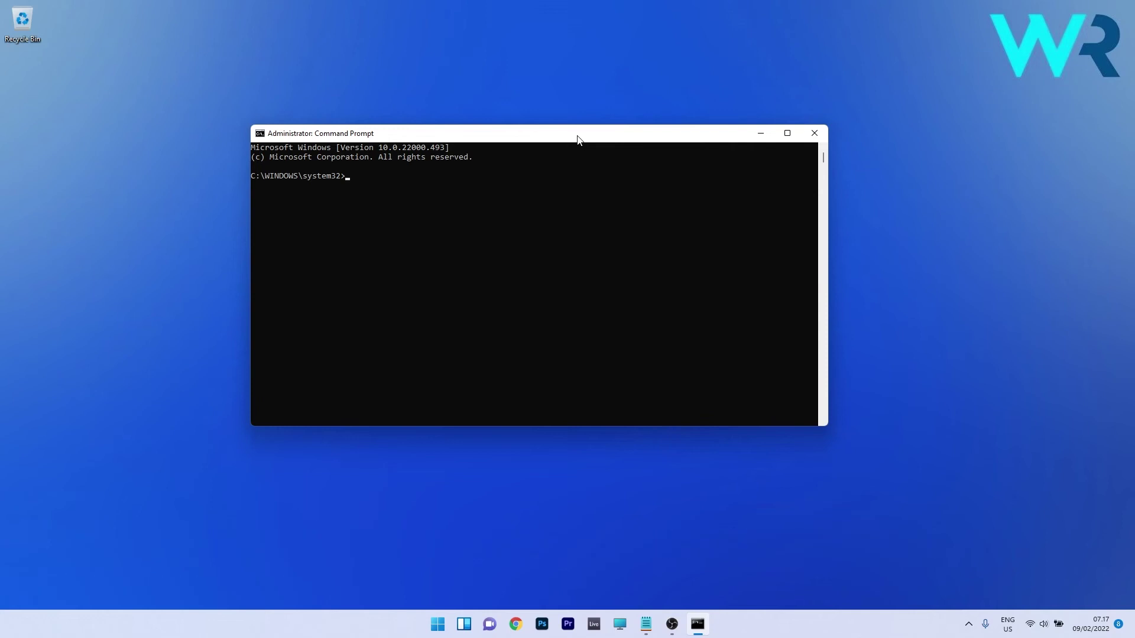
pyautogui.click(814, 133)
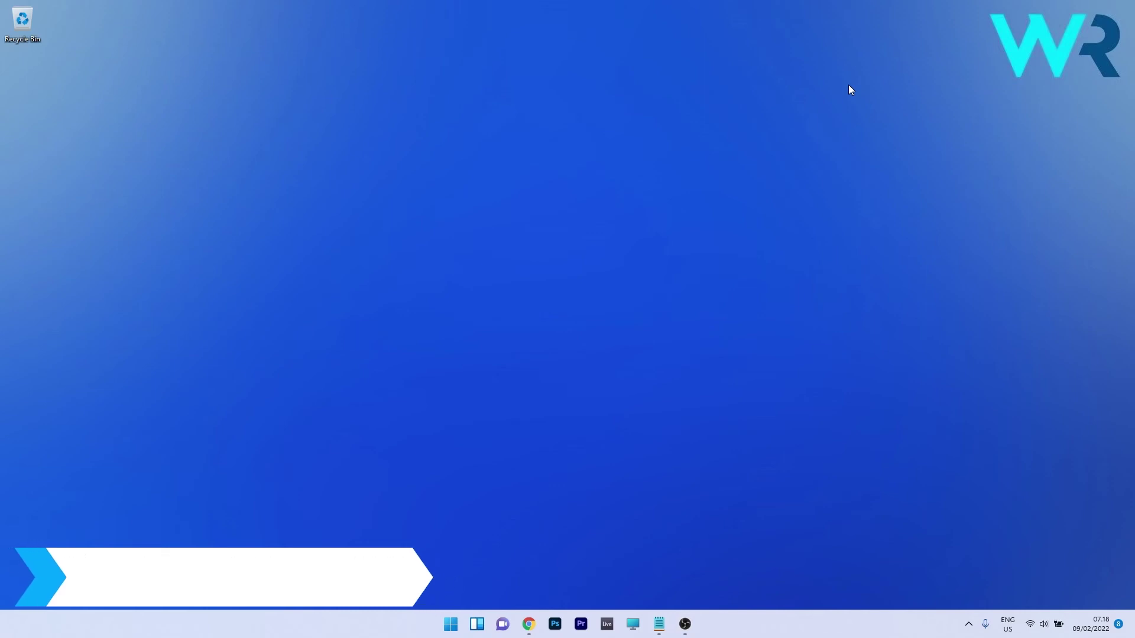
# Launch Windows Terminal (Admin) from the Start button's power-user list
pyautogui.rightClick(452, 624)
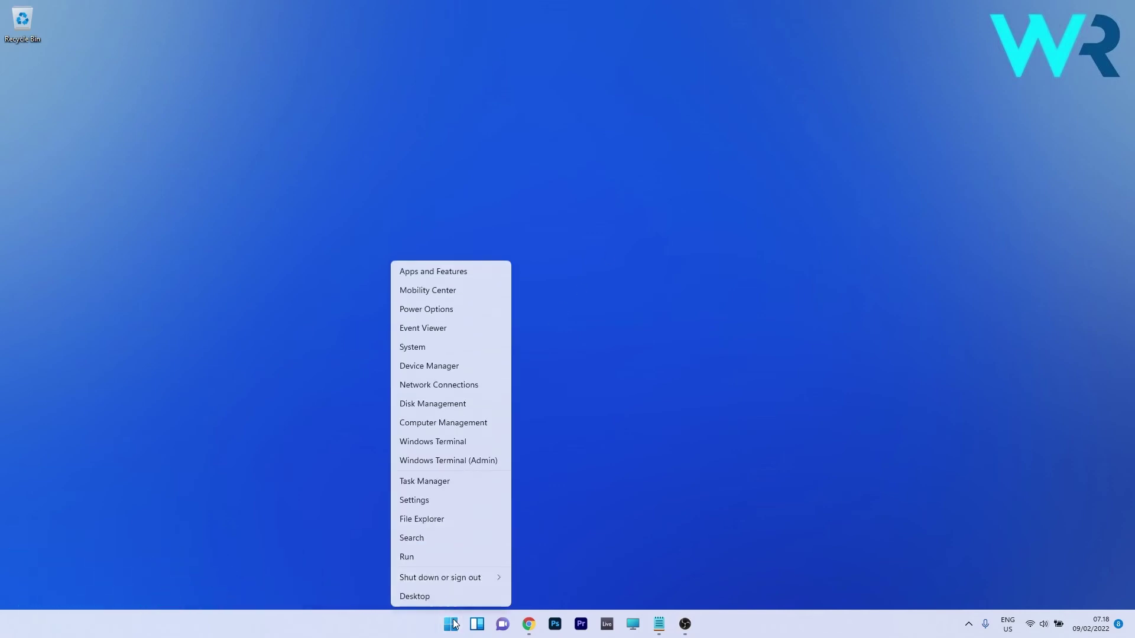
pyautogui.click(450, 461)
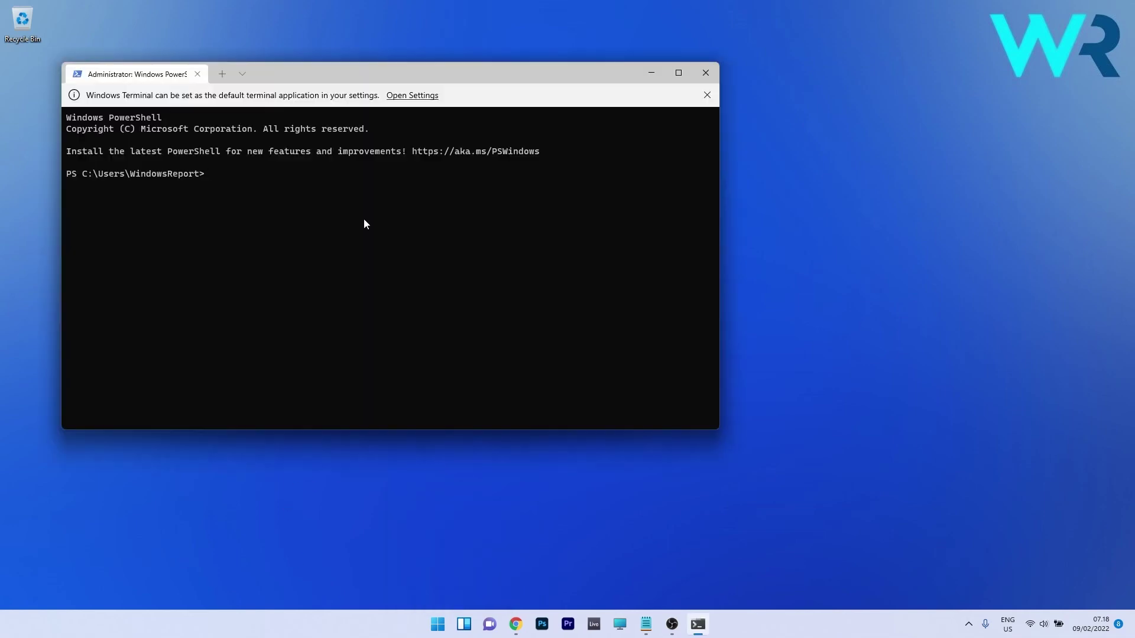
pyautogui.moveTo(328, 68); pyautogui.dragTo(490, 81)
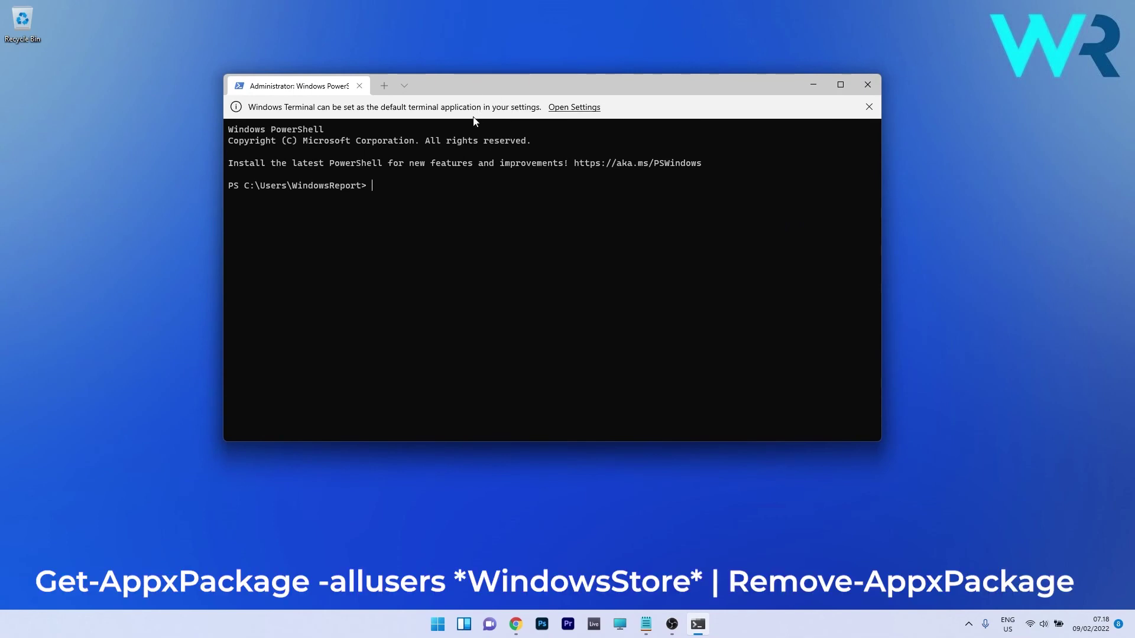
# Replace the pasted WindowsStore removal command with the Get-AppxPackage -allusers *WindowsStore* | Foreach {Add-AppxPackage -Register} command
pyautogui.write('Get-AppxPackage -allusers *WindowsStore* | Remove-AppxPackage')
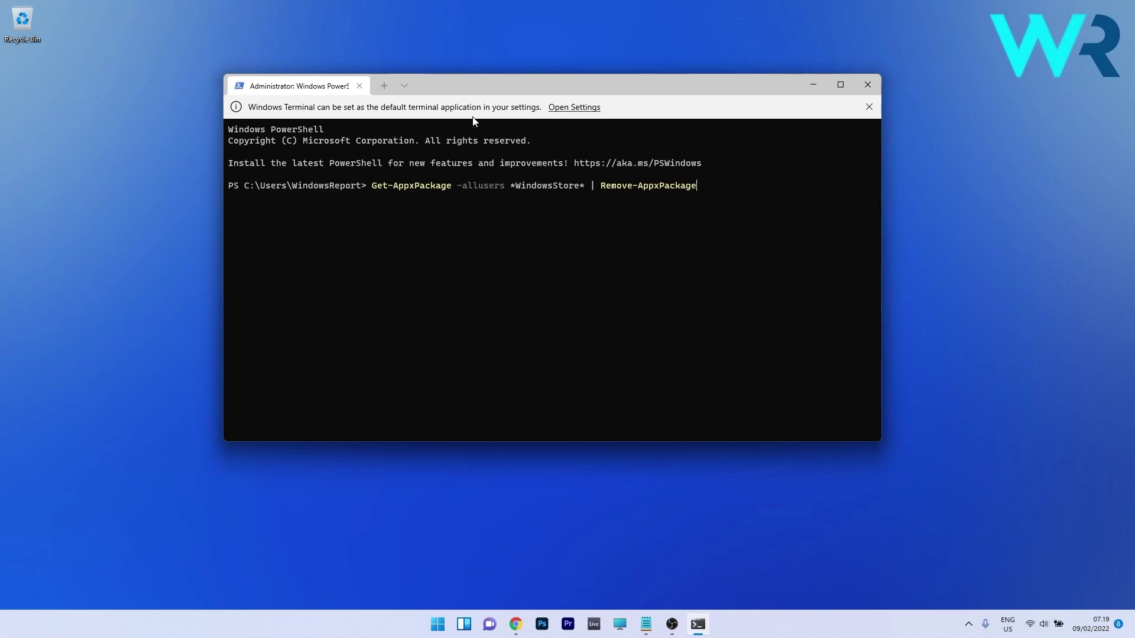
pyautogui.press('Escape')
pyautogui.write('Get-AppxPackage -allusers *WindowsStore* | Foreach {Add-AppxPackage -DisableDevelopmentMode -Register "$($_.InstallLocation)\\AppXManifest.xml"}')
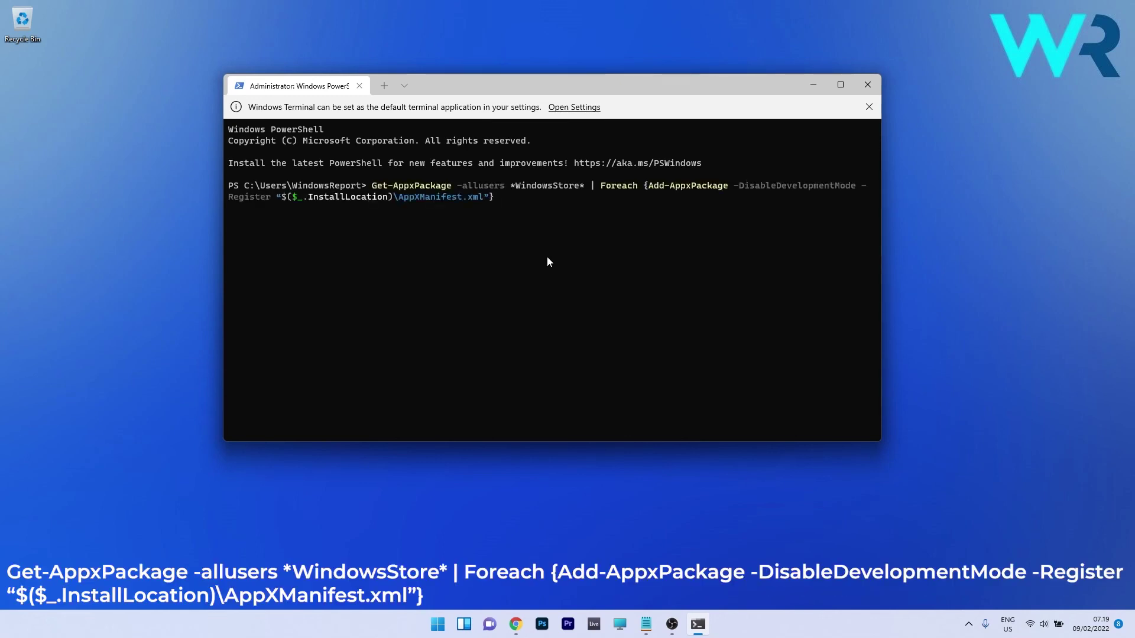